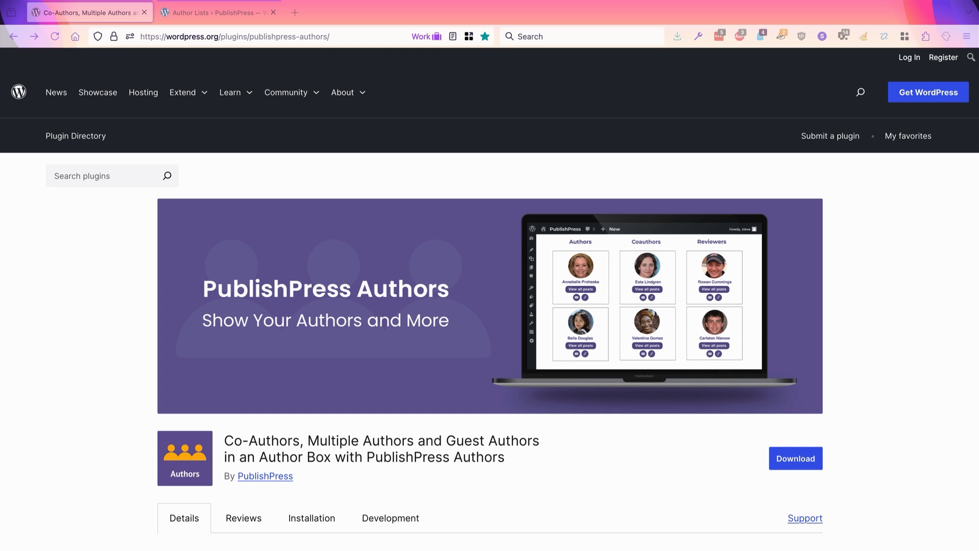
- Switch to the site's Author Lists admin page and open the Author Index List for editing
left_click(199, 12)
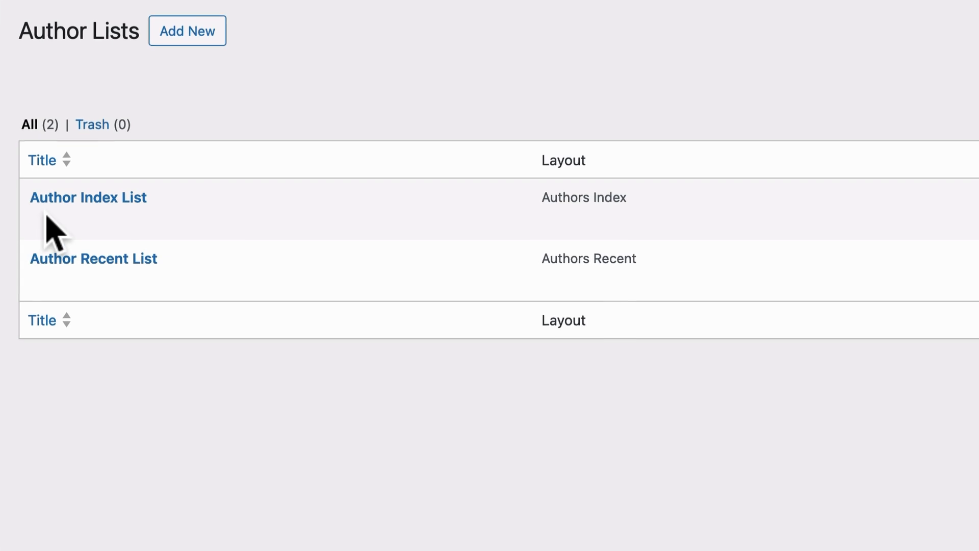
mouse_move(43, 204)
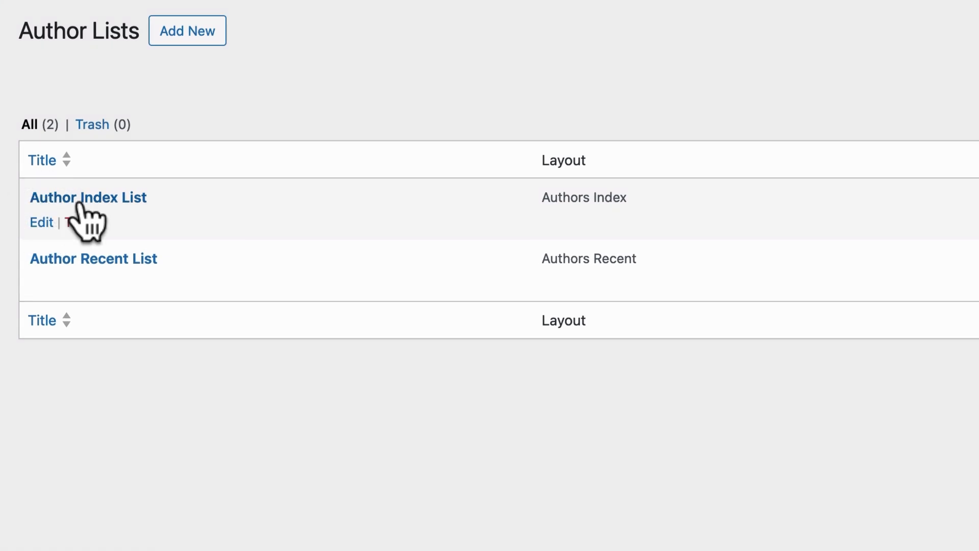
left_click(40, 222)
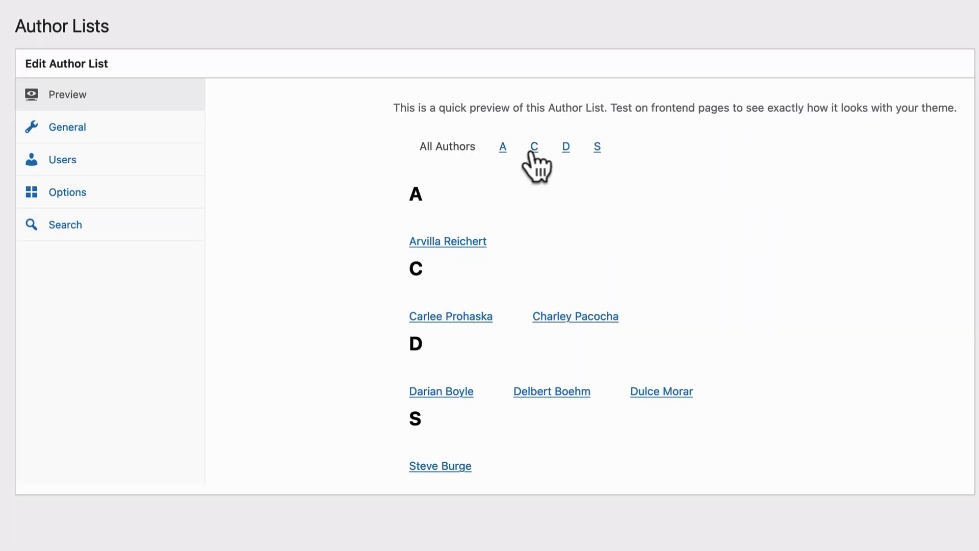
- Filter the Author Index List preview by the letters C, D and S in turn
left_click(534, 149)
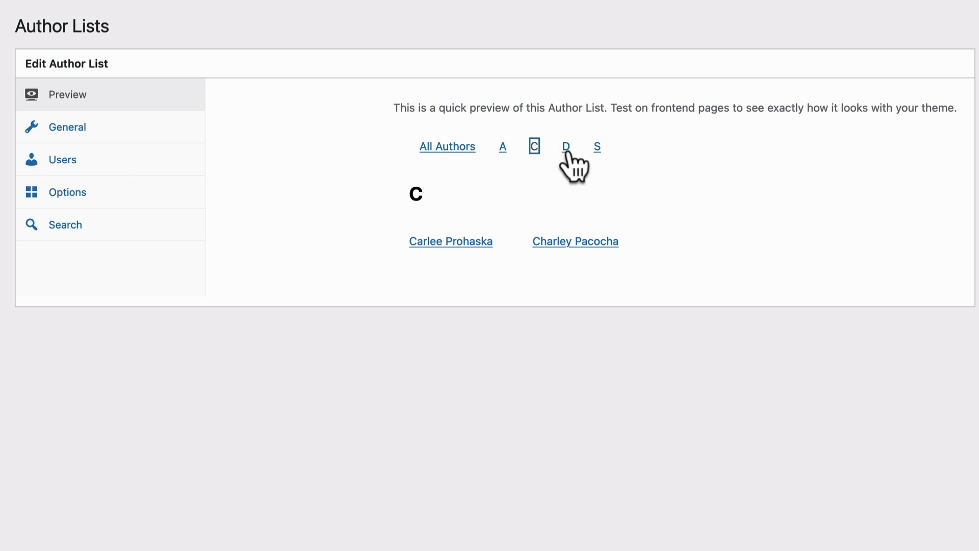
left_click(566, 148)
left_click(599, 149)
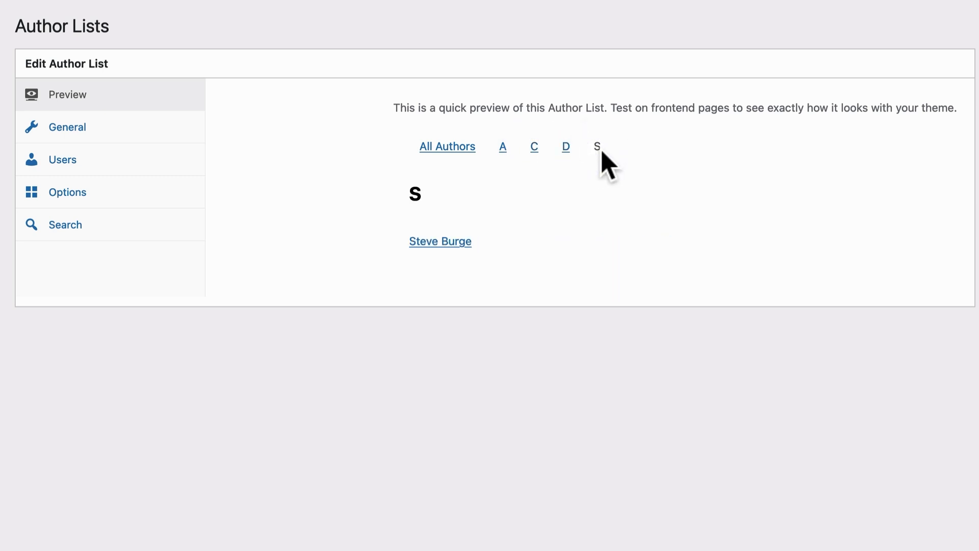
- Group the Author Index List by Last Name and save the changes
left_click(108, 139)
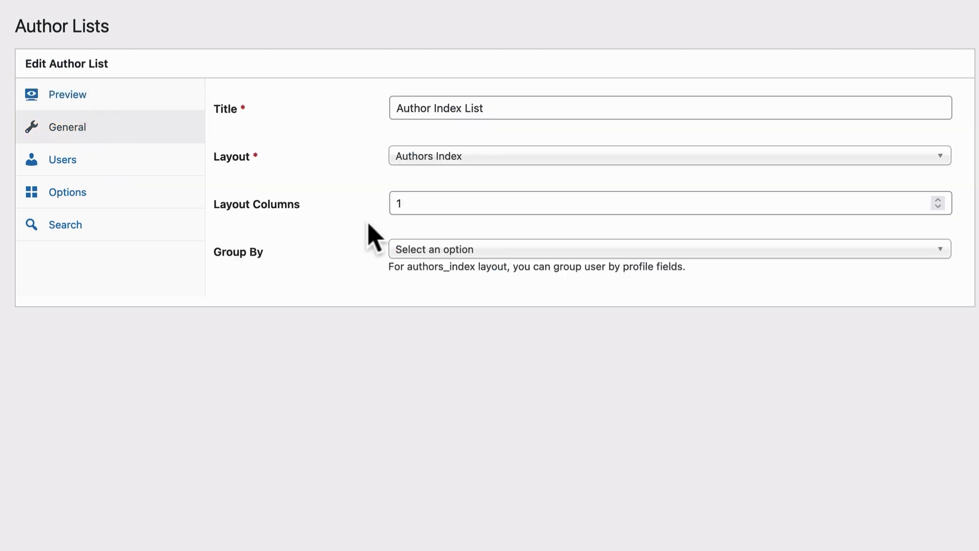
left_click(409, 250)
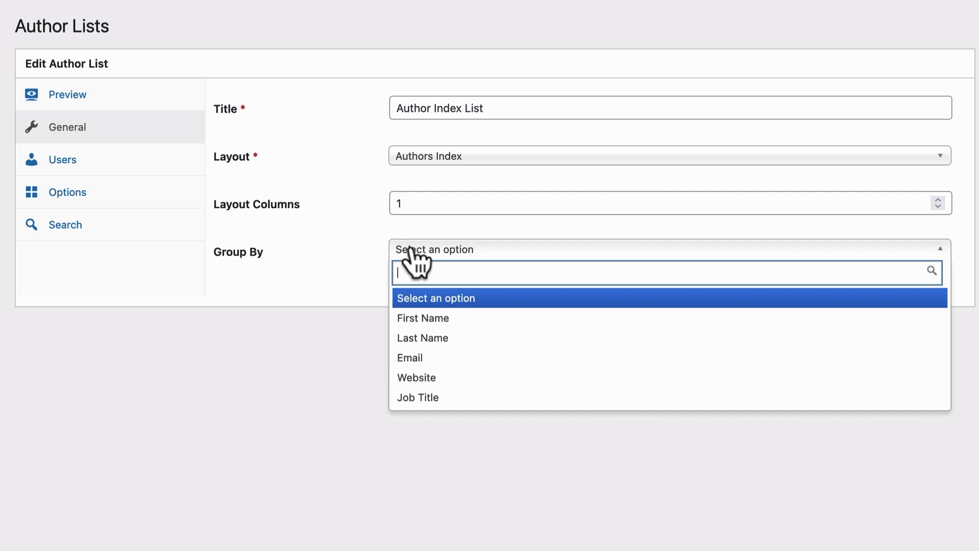
left_click(421, 342)
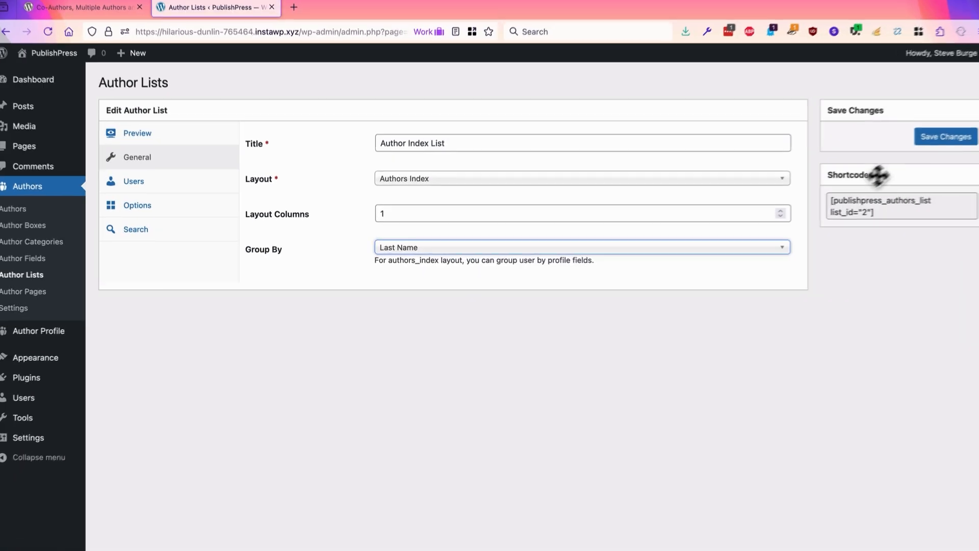
left_click(944, 138)
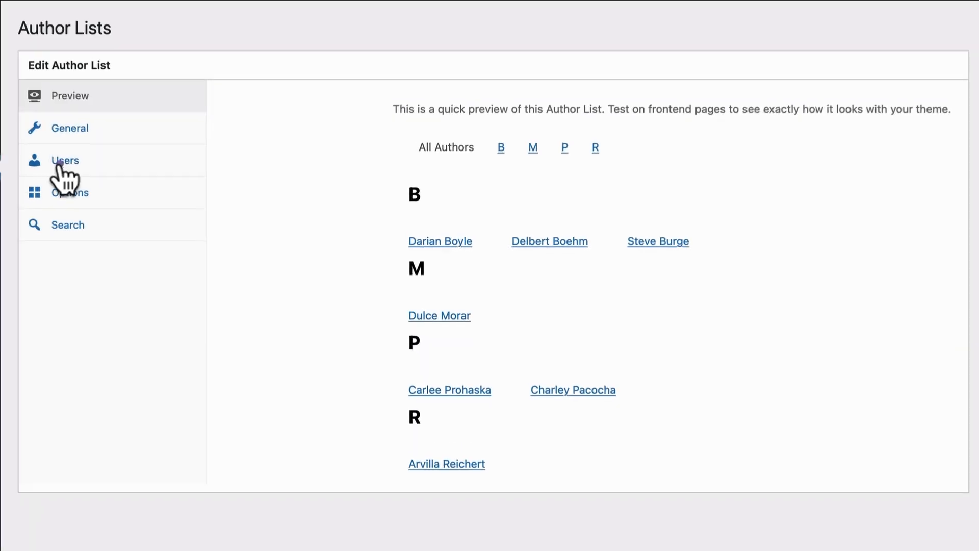
- Examine the choices for limiting the list's users by role, author type and specific authors, without selecting any
left_click(59, 161)
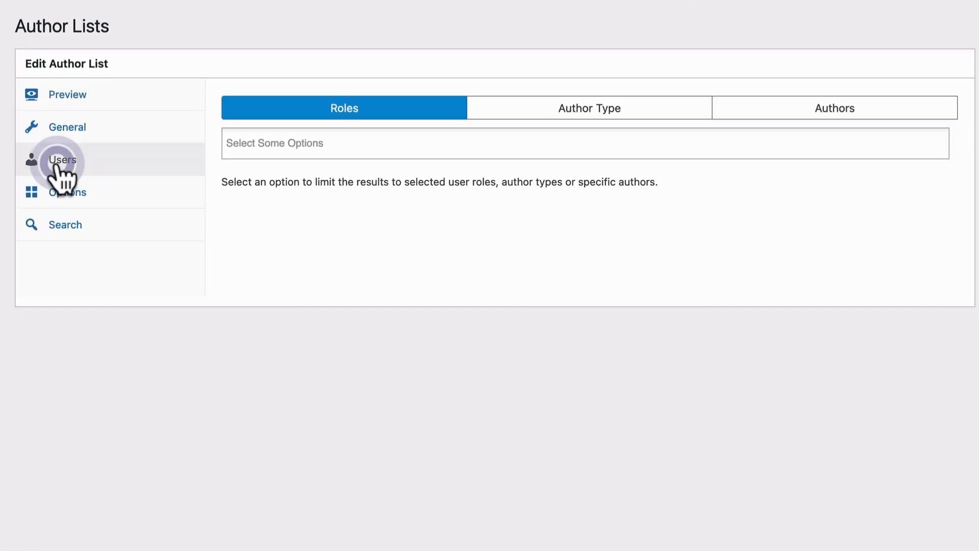
left_click(240, 140)
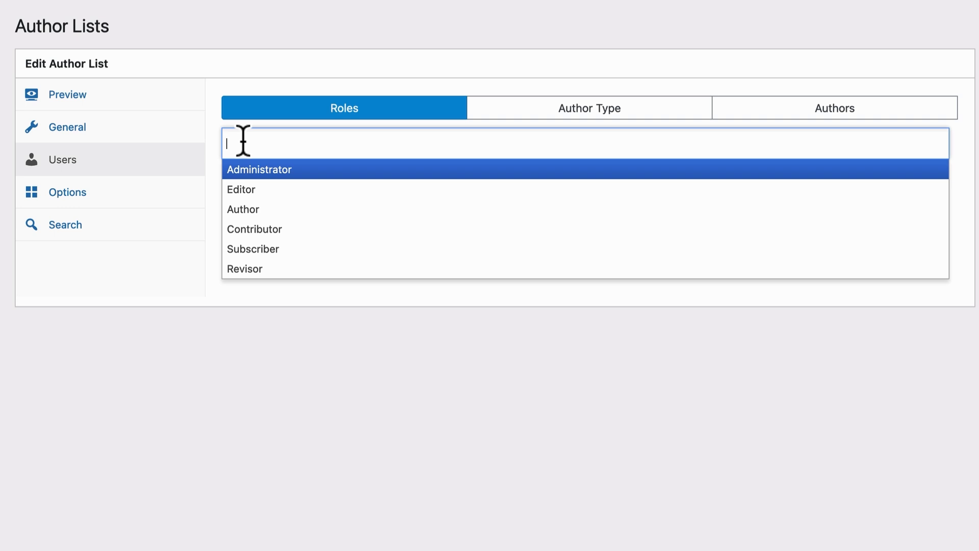
left_click(576, 111)
left_click(267, 148)
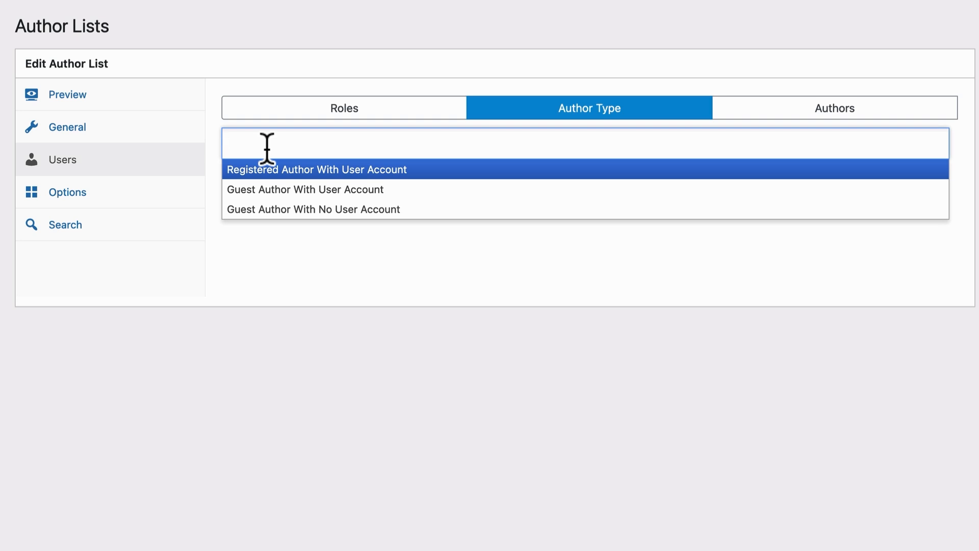
left_click(821, 105)
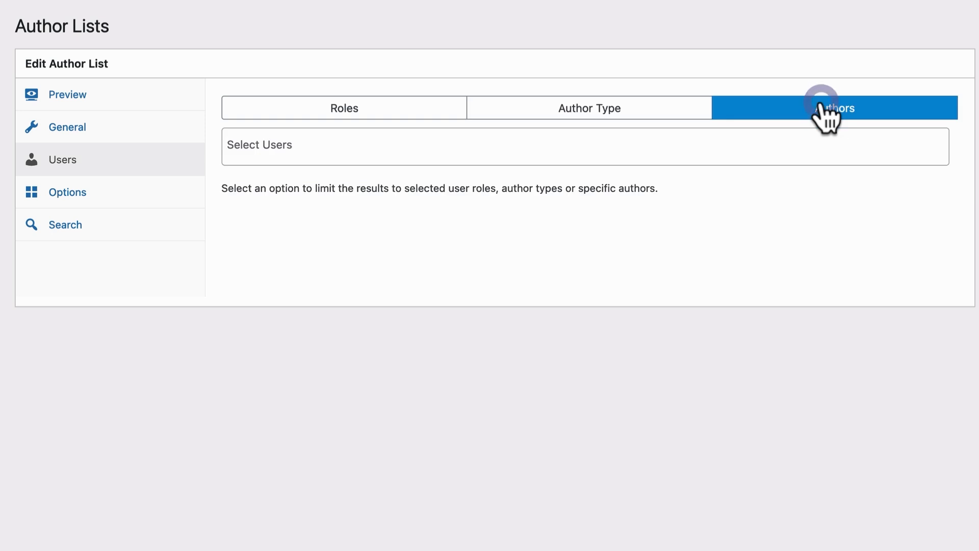
left_click(351, 155)
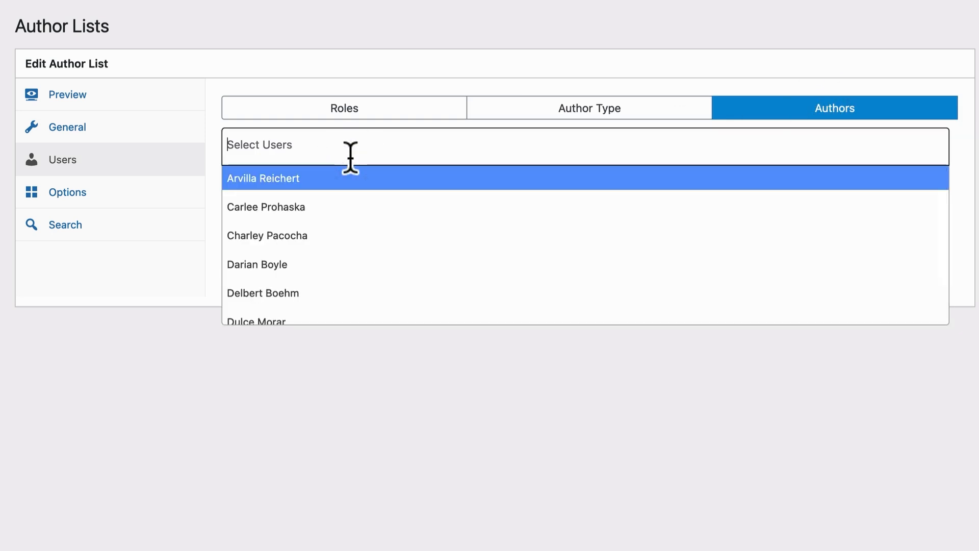
left_click(197, 338)
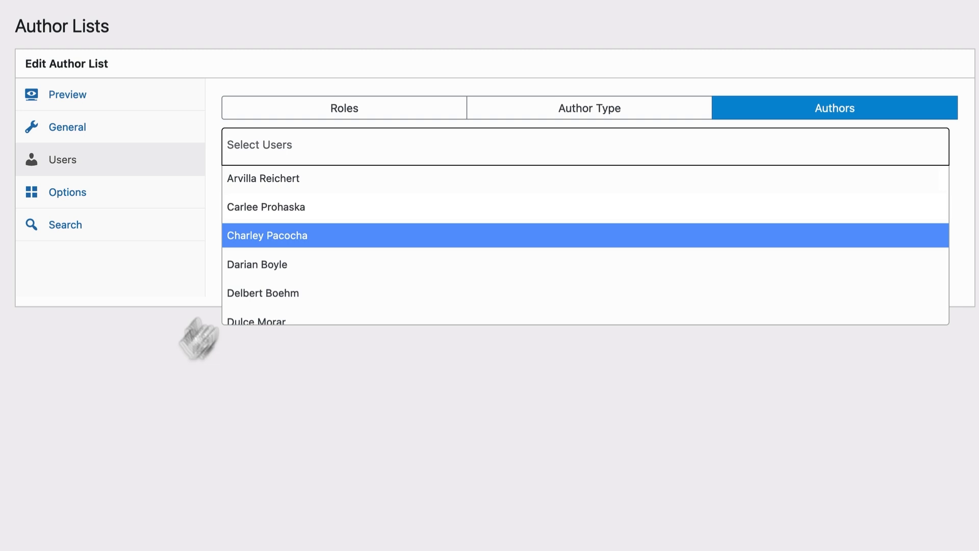
left_click(148, 402)
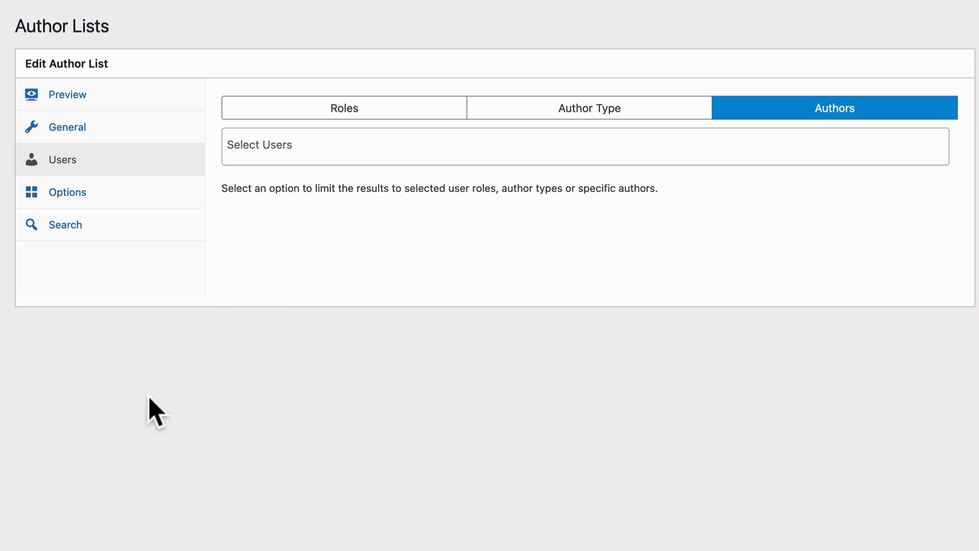
- Set the list to 6 authors per page and enable Show Empty to include authors without posts
left_click(65, 195)
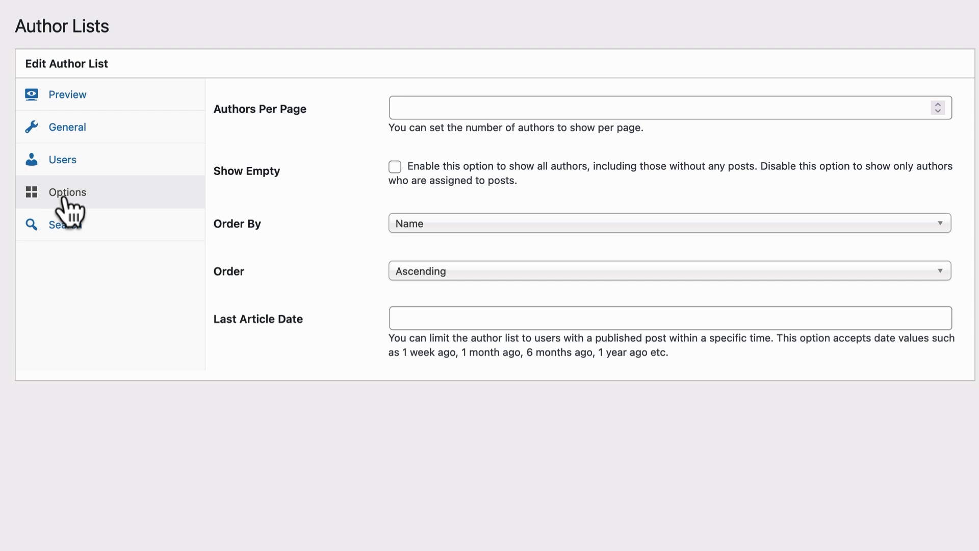
left_click(431, 105)
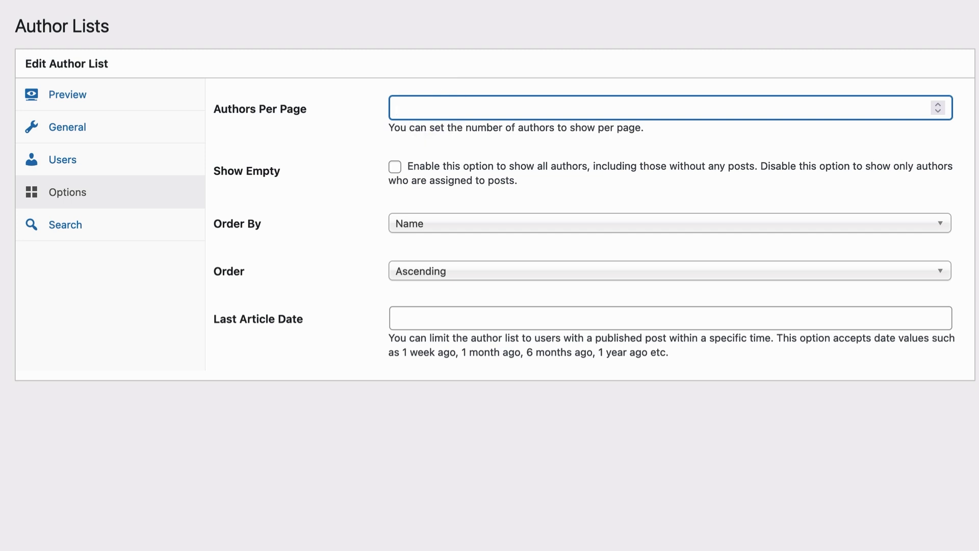
type("6")
left_click(396, 168)
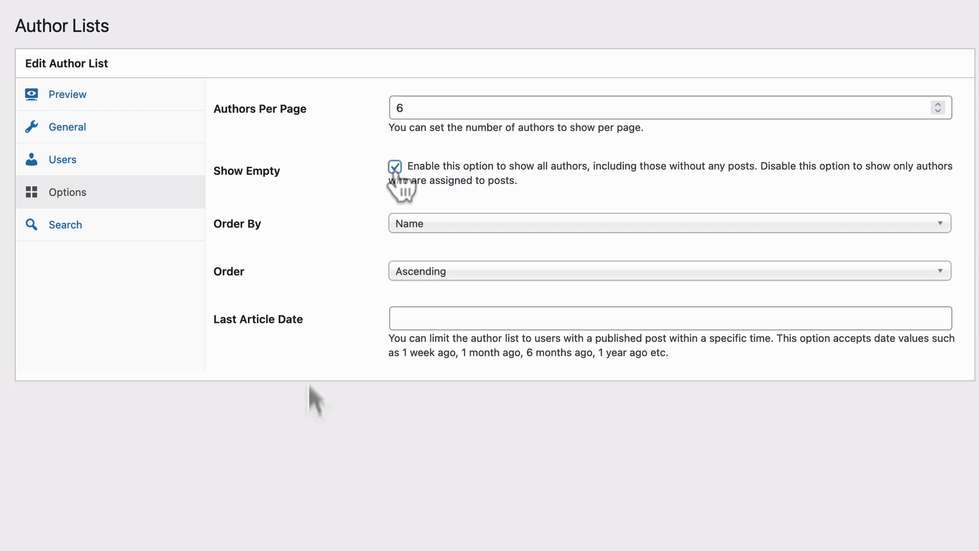
- Check the Order By choices while keeping Name, and set Last Article Date to "1 year"
left_click(409, 224)
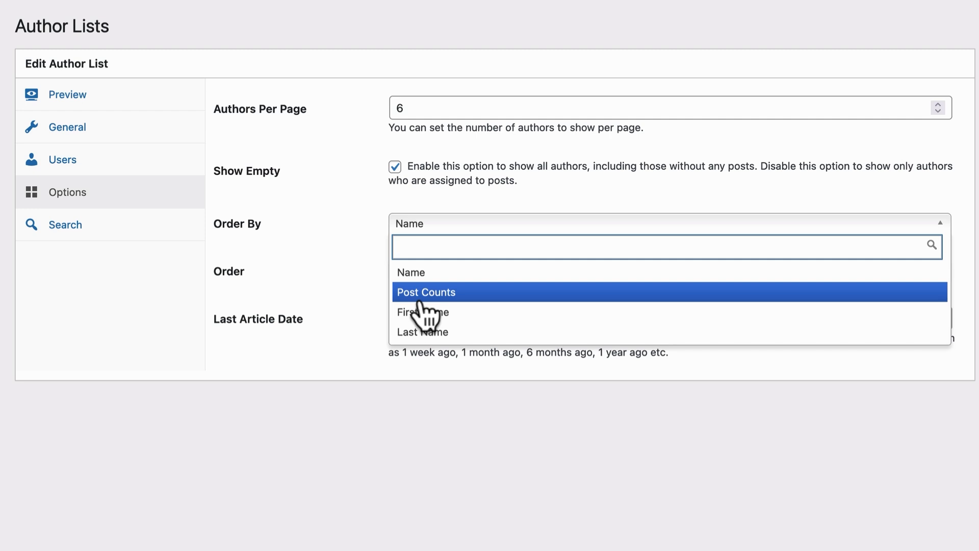
left_click(315, 304)
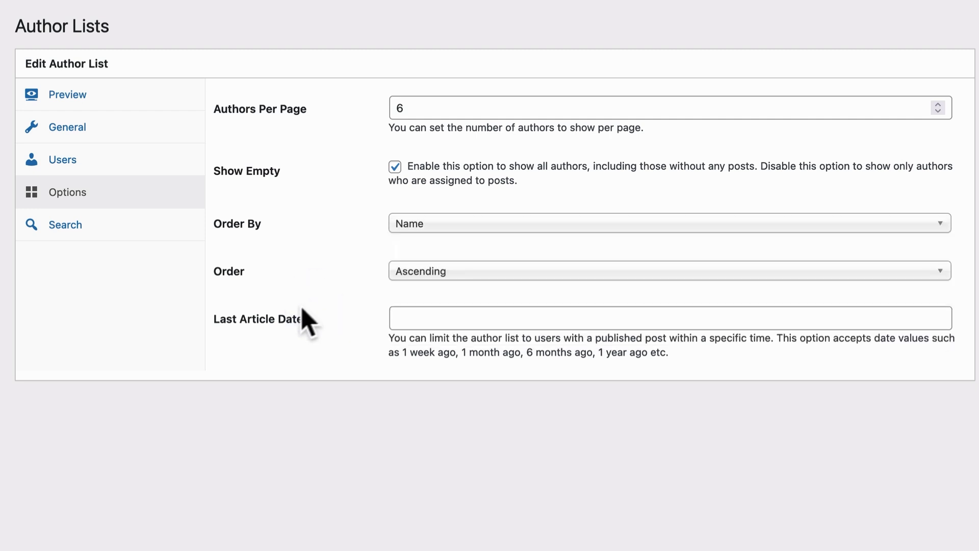
left_click(408, 305)
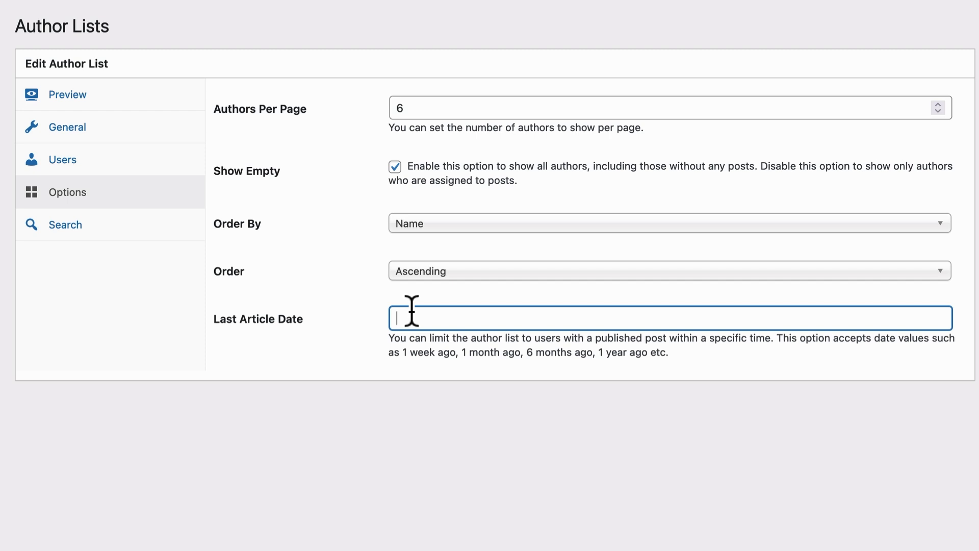
type("1 ye")
key("BackSpace")
key("BackSpace")
type("year")
- Enable the search box for the Author Index List, check it in the preview and save the changes
left_click(69, 226)
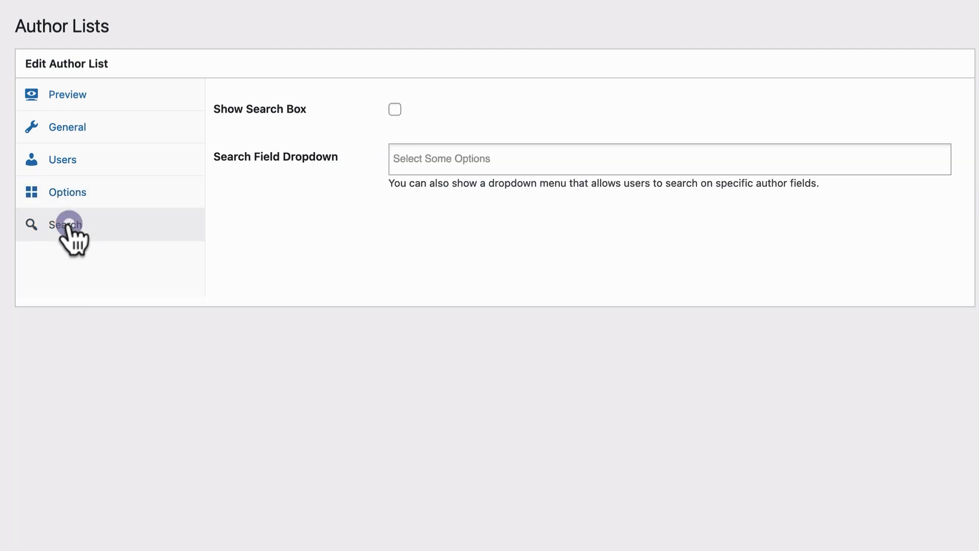
left_click(396, 110)
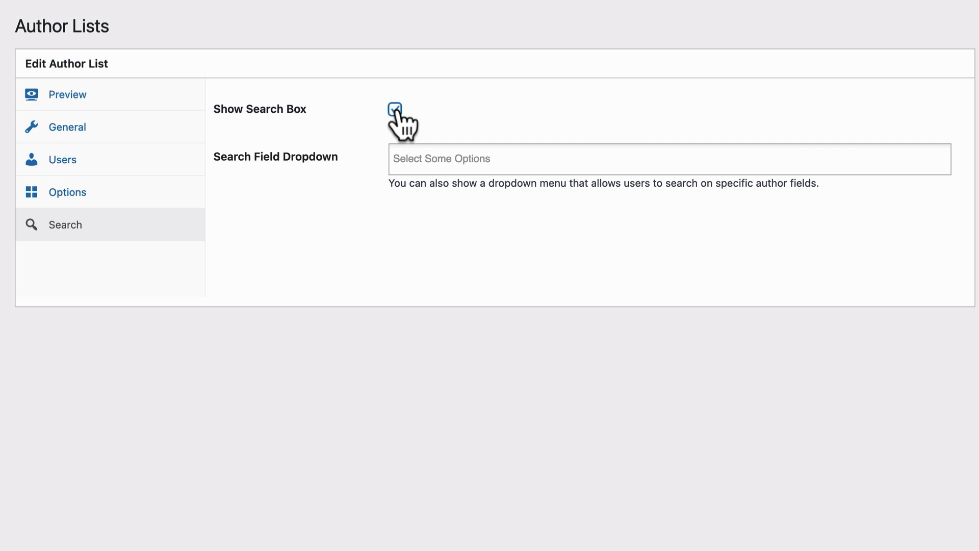
left_click(84, 97)
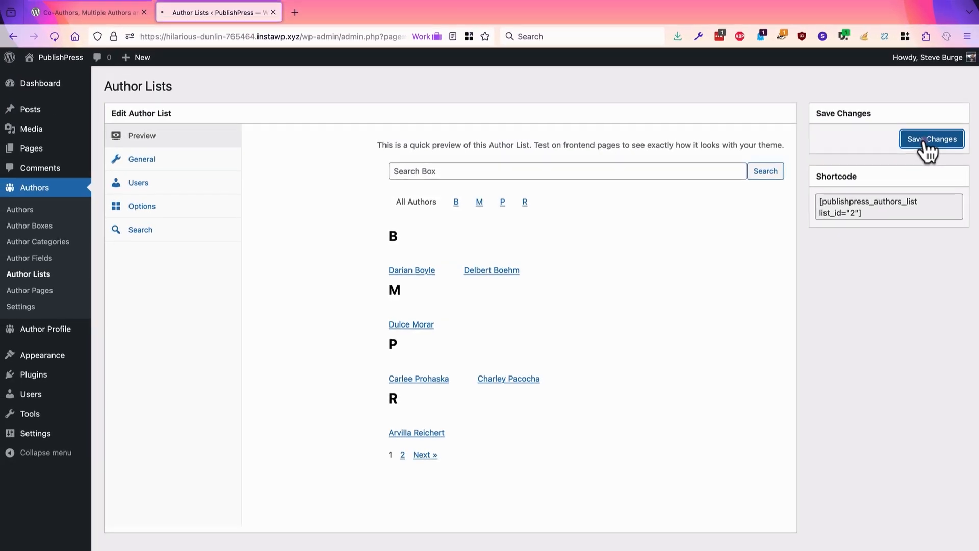
left_click(929, 138)
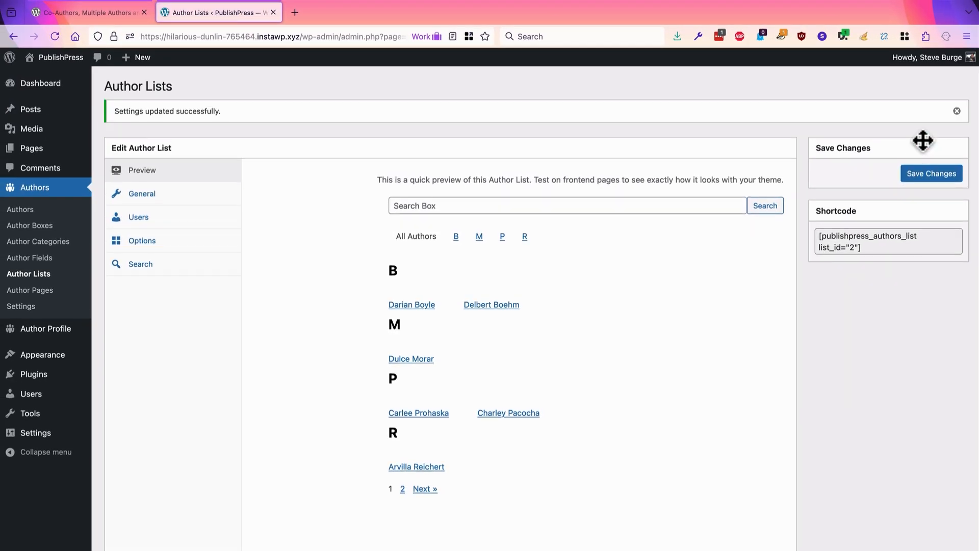
- Open the Author Recent List for editing and look over its preview of each author's recent posts
left_click(38, 271)
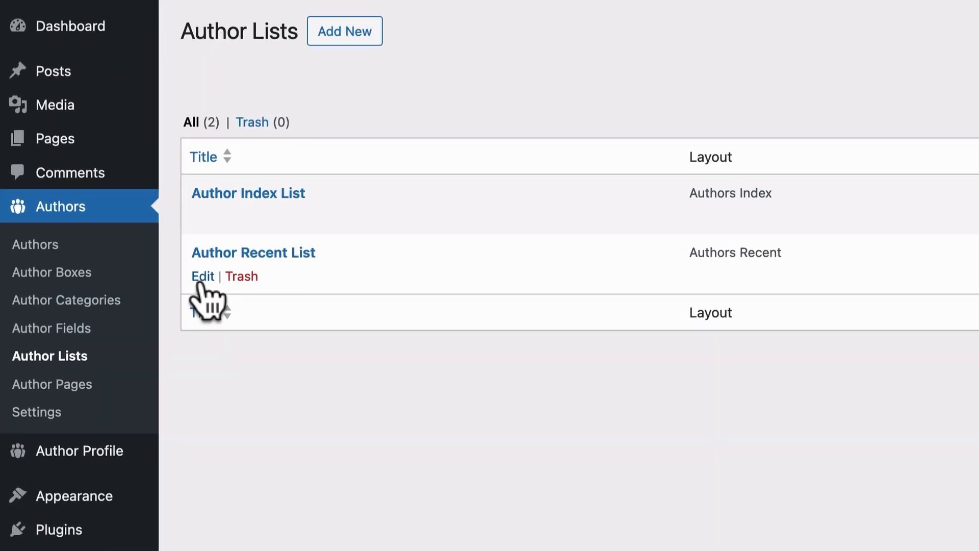
left_click(200, 279)
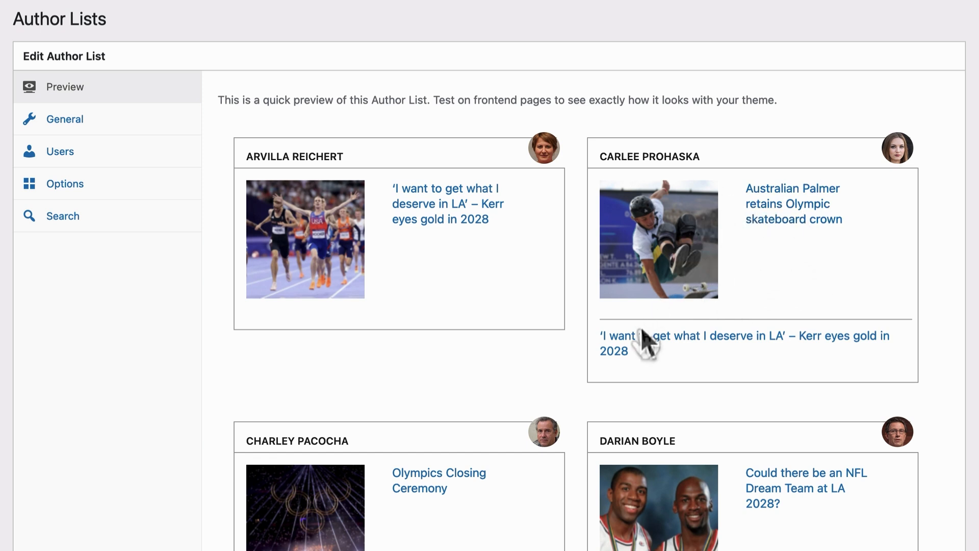
scroll(645, 347, "down", 2)
scroll(642, 352, "down", 2)
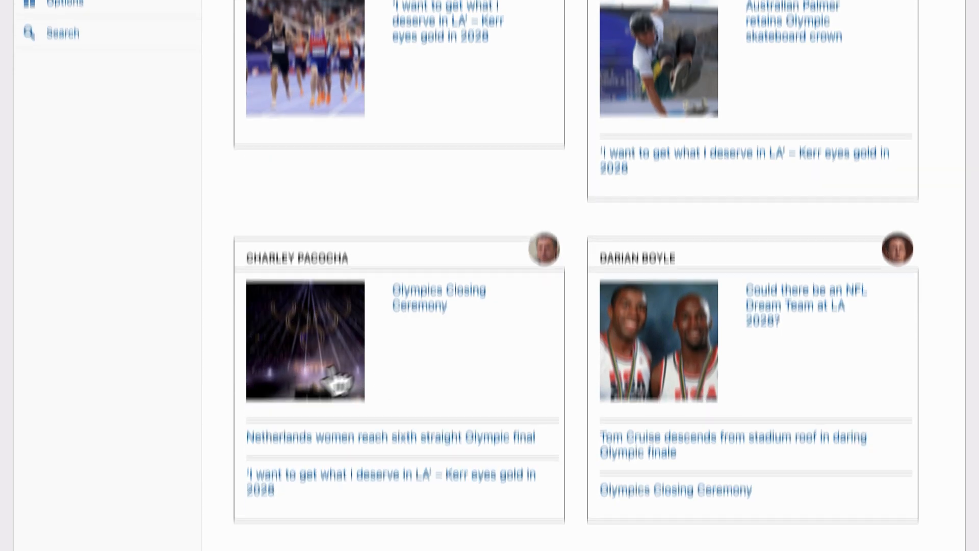
scroll(405, 299, "down", 2)
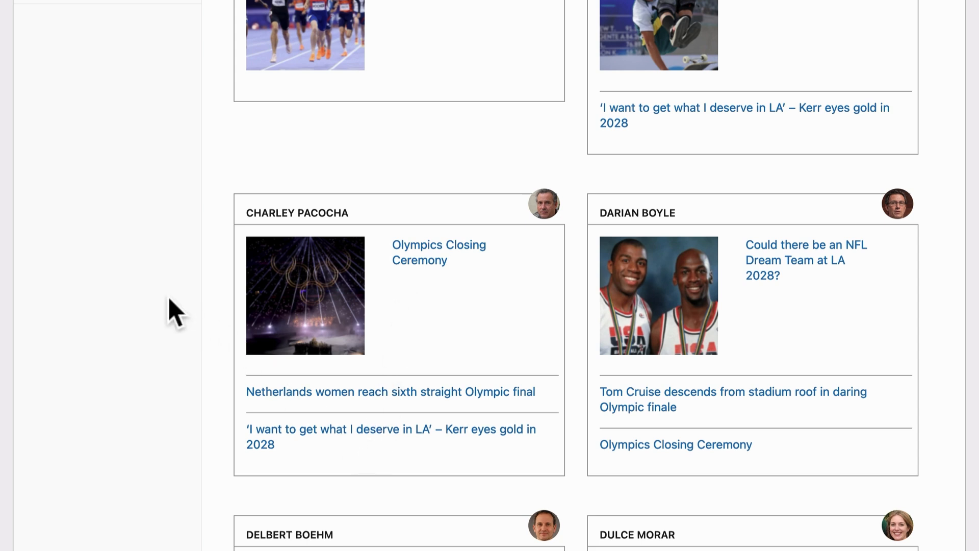
scroll(176, 314, "up", 2)
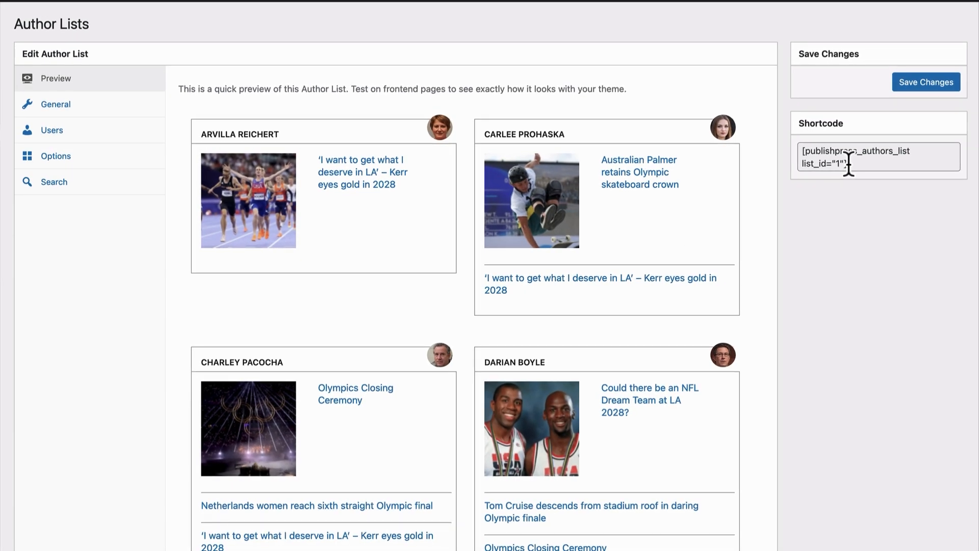
- Copy the Author Recent List's shortcode and create a new blank page without a pattern
left_click_drag(848, 163, 798, 142)
key("super+c")
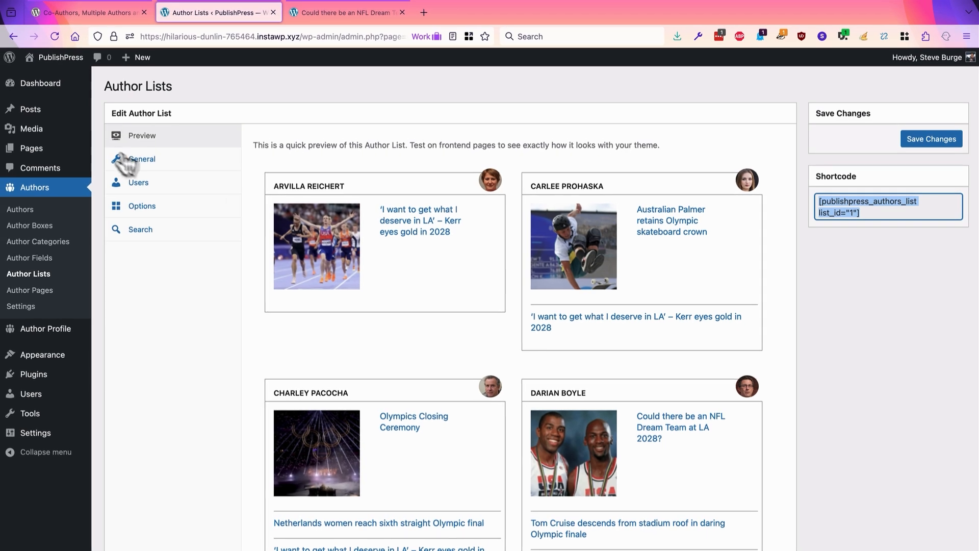
mouse_move(49, 153)
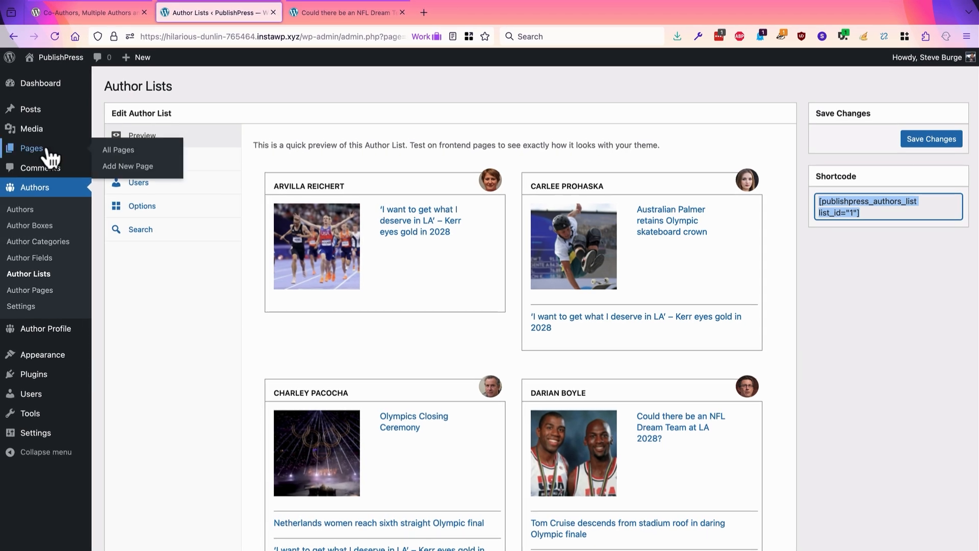
left_click(116, 166)
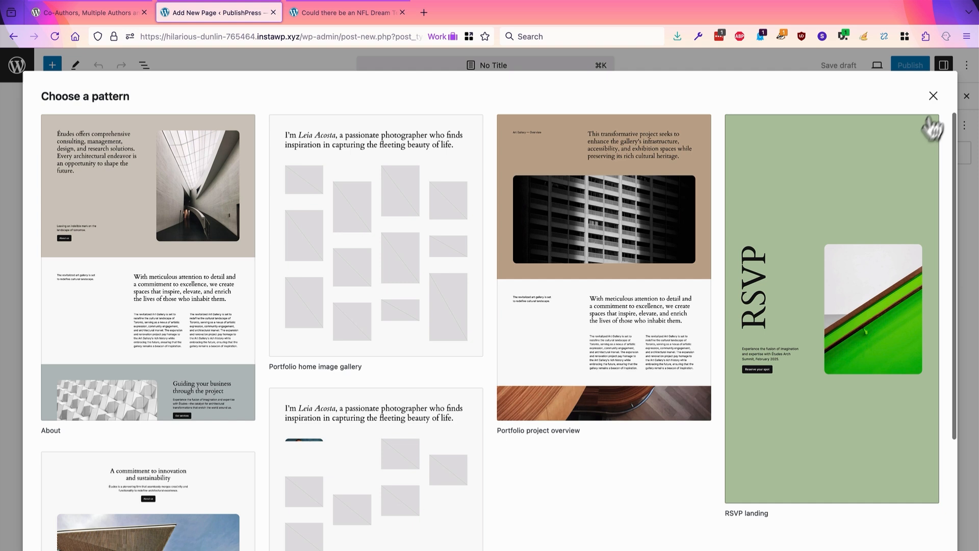
left_click(933, 96)
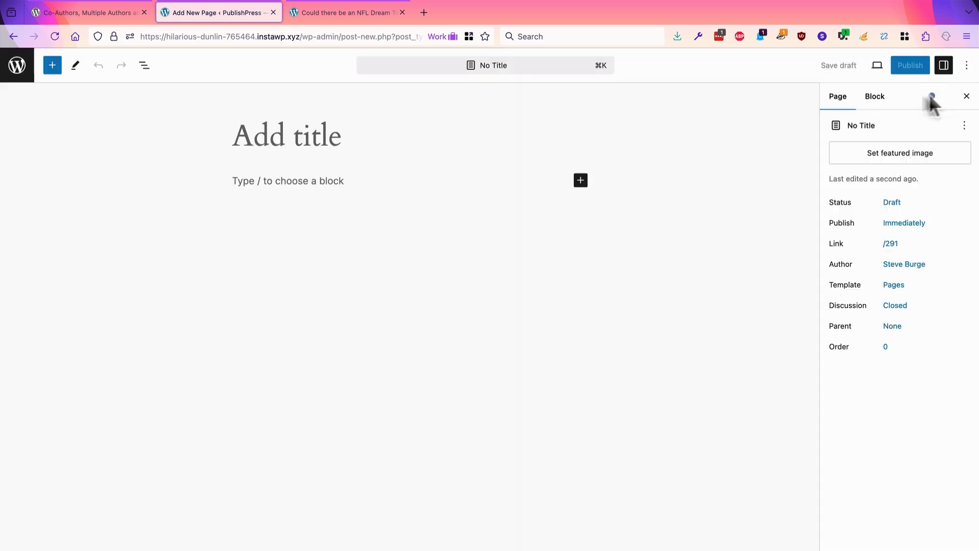
- Title the page "Our Authors" and insert the copied shortcode [publishpress_authors_list list_id="1"] in its body
left_click(318, 140)
type("Our Authors")
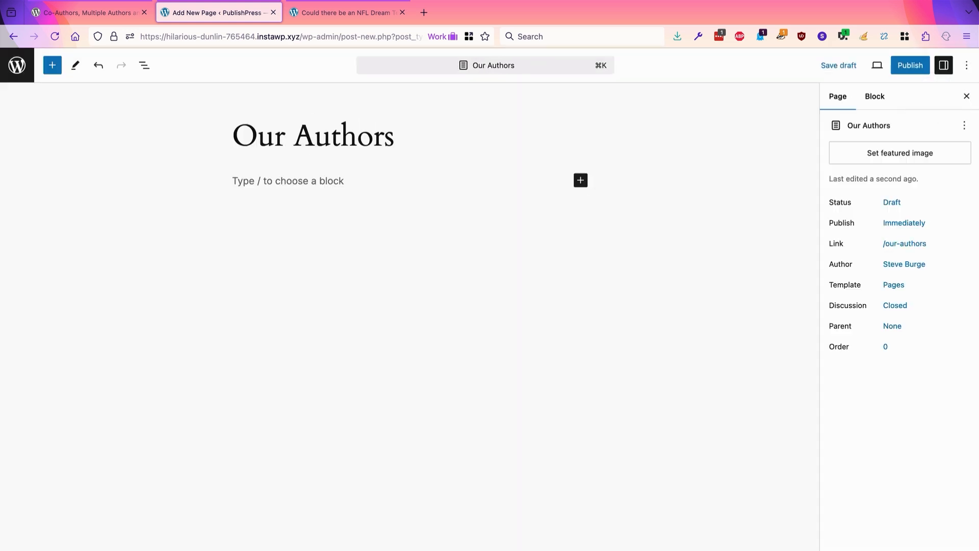
key("Return")
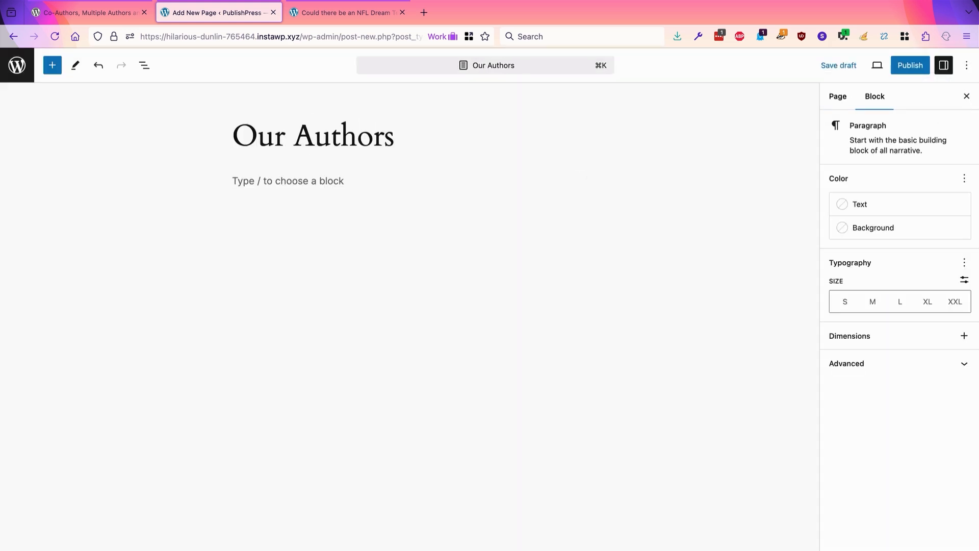
key("super+v")
- Publish the Our Authors page and open it on the site
left_click(913, 66)
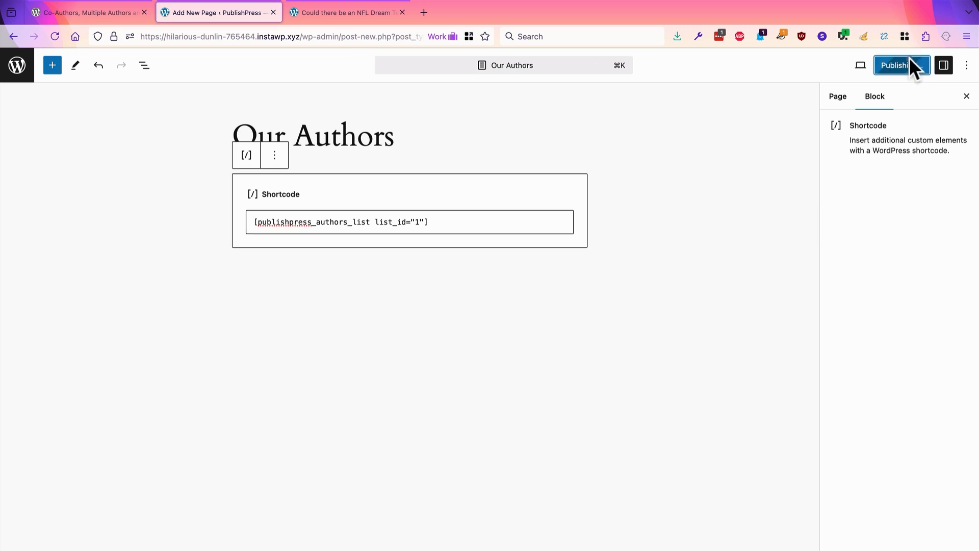
left_click(886, 65)
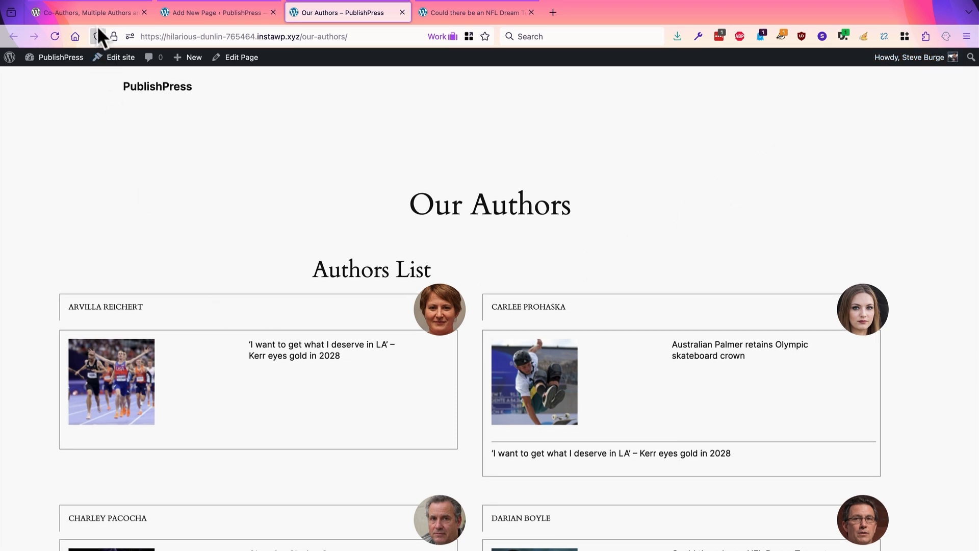
- Return to the PublishPress Authors plugin page on WordPress.org
left_click(95, 12)
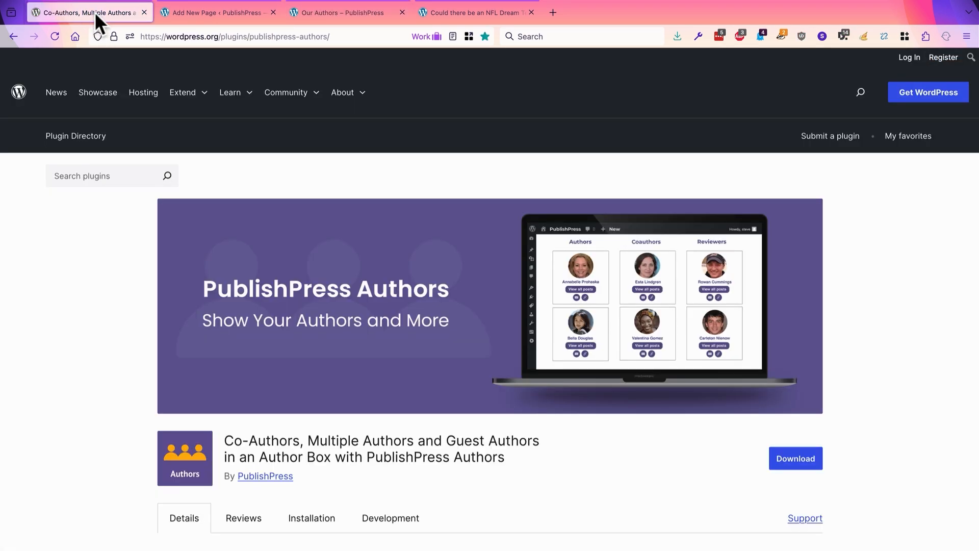